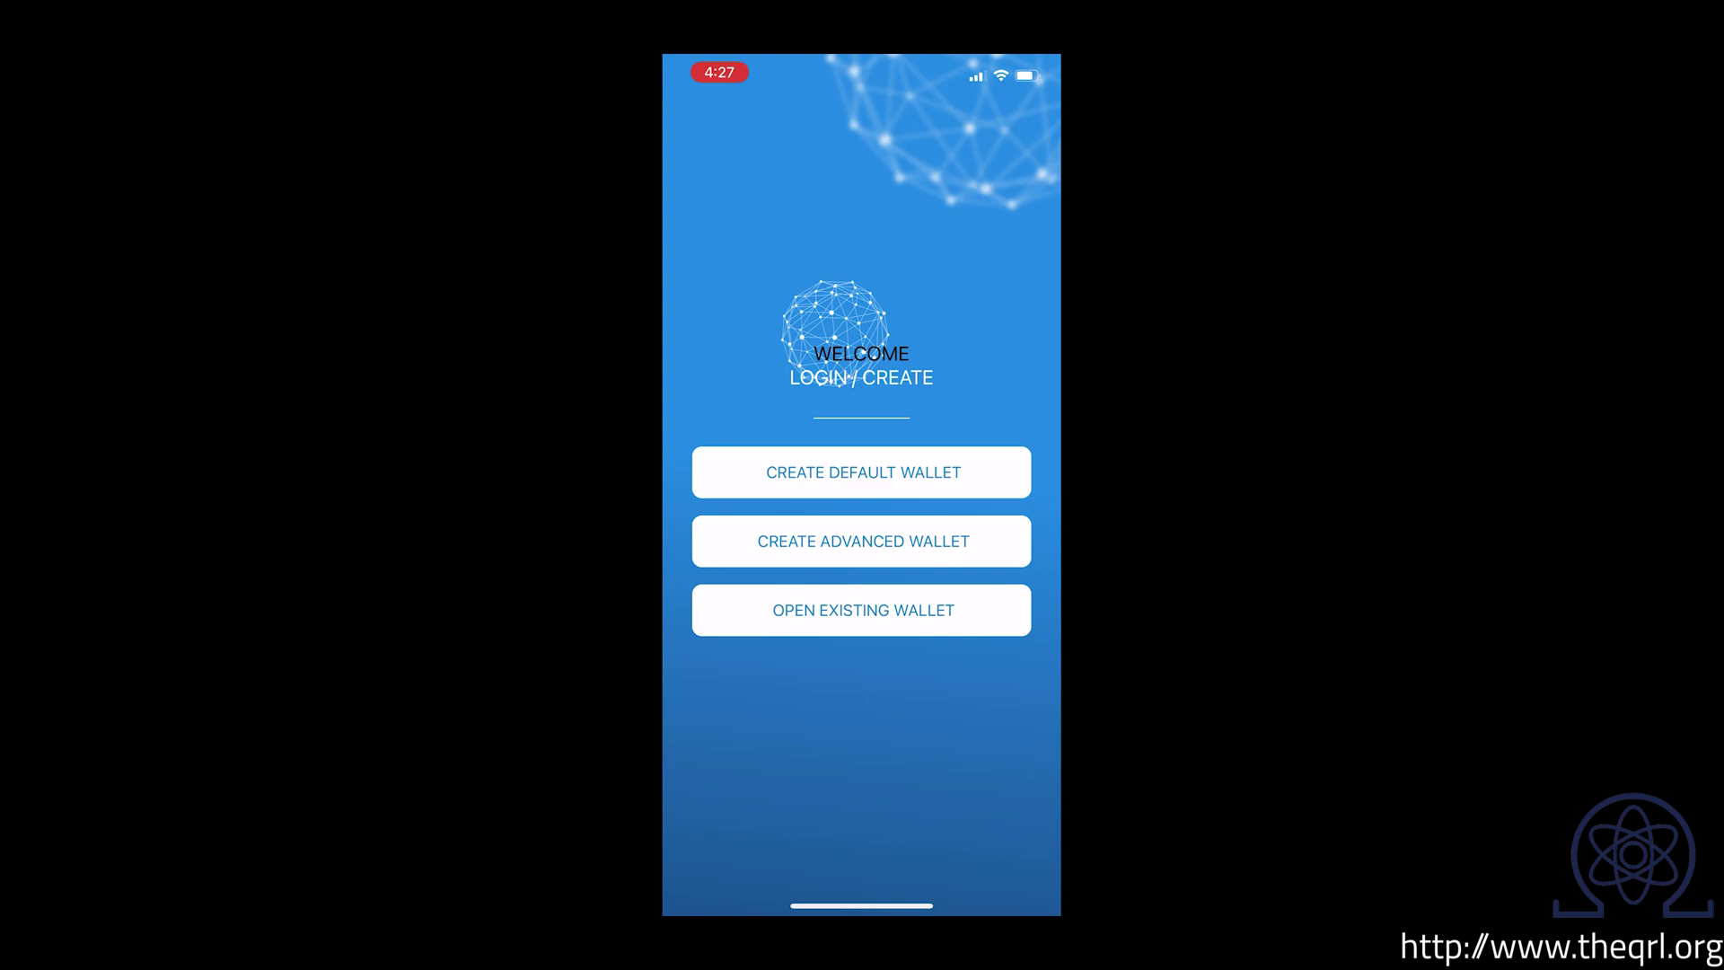
Back out of default wallet setup and choose the advanced option to open an existing wallet
click(861, 473)
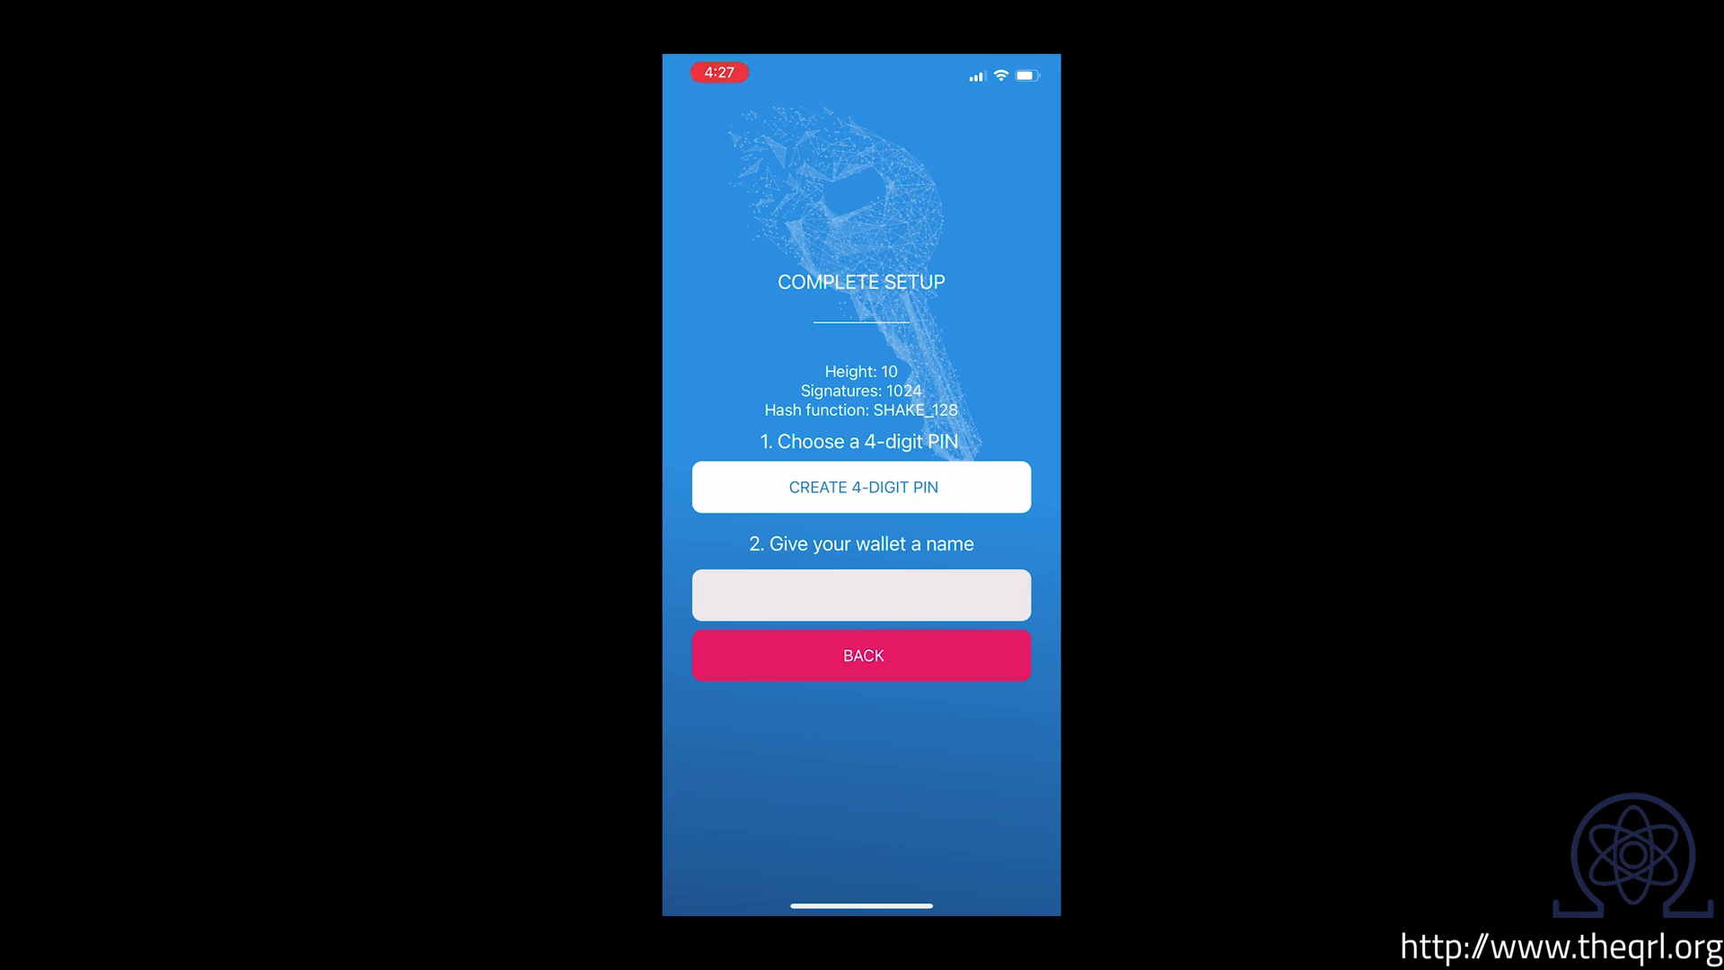
click(862, 655)
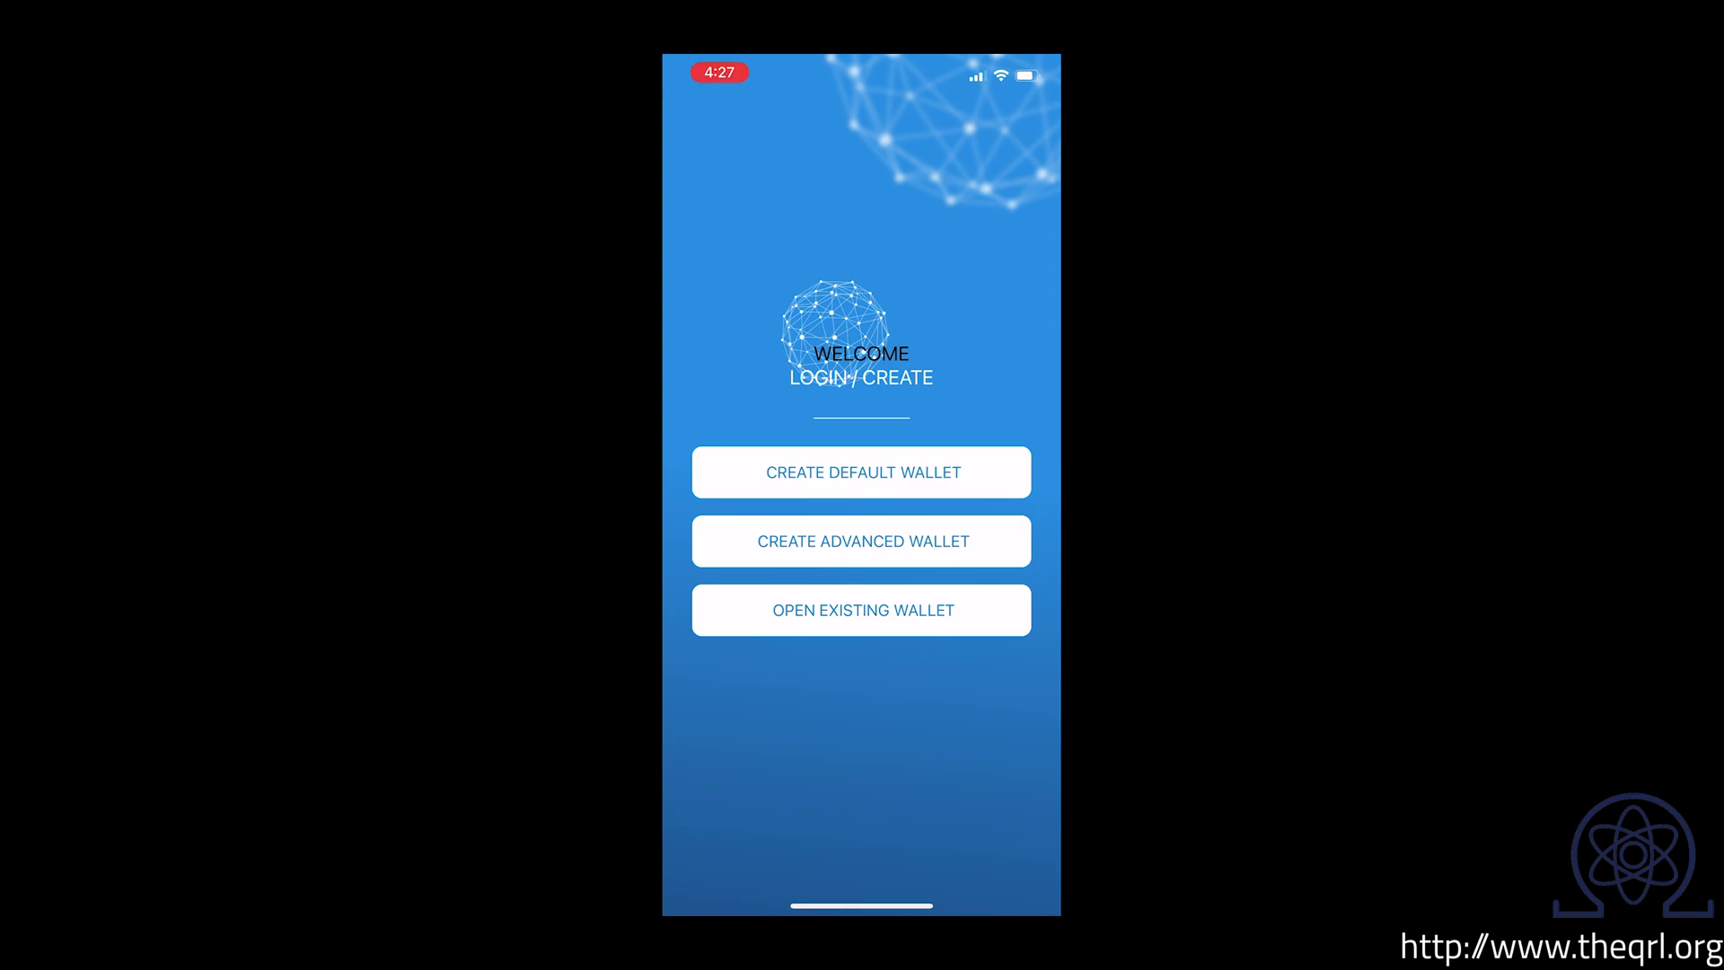
click(863, 541)
click(863, 610)
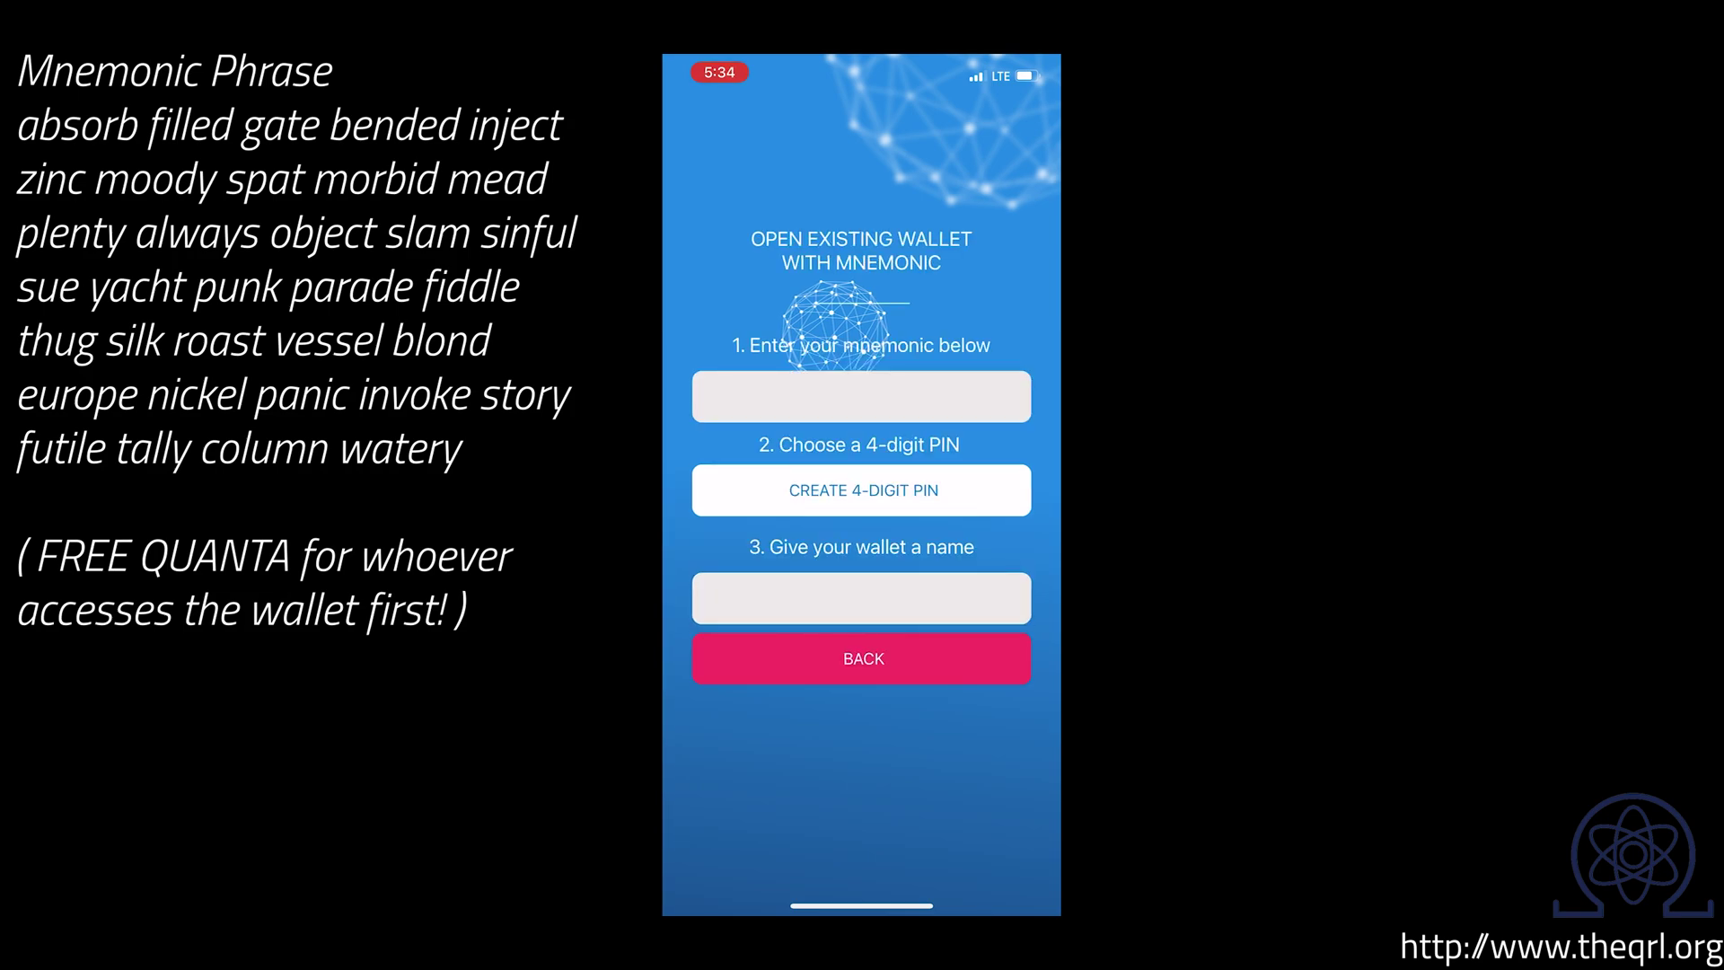
Paste the recovery mnemonic phrase into the mnemonic field
click(861, 396)
click(861, 338)
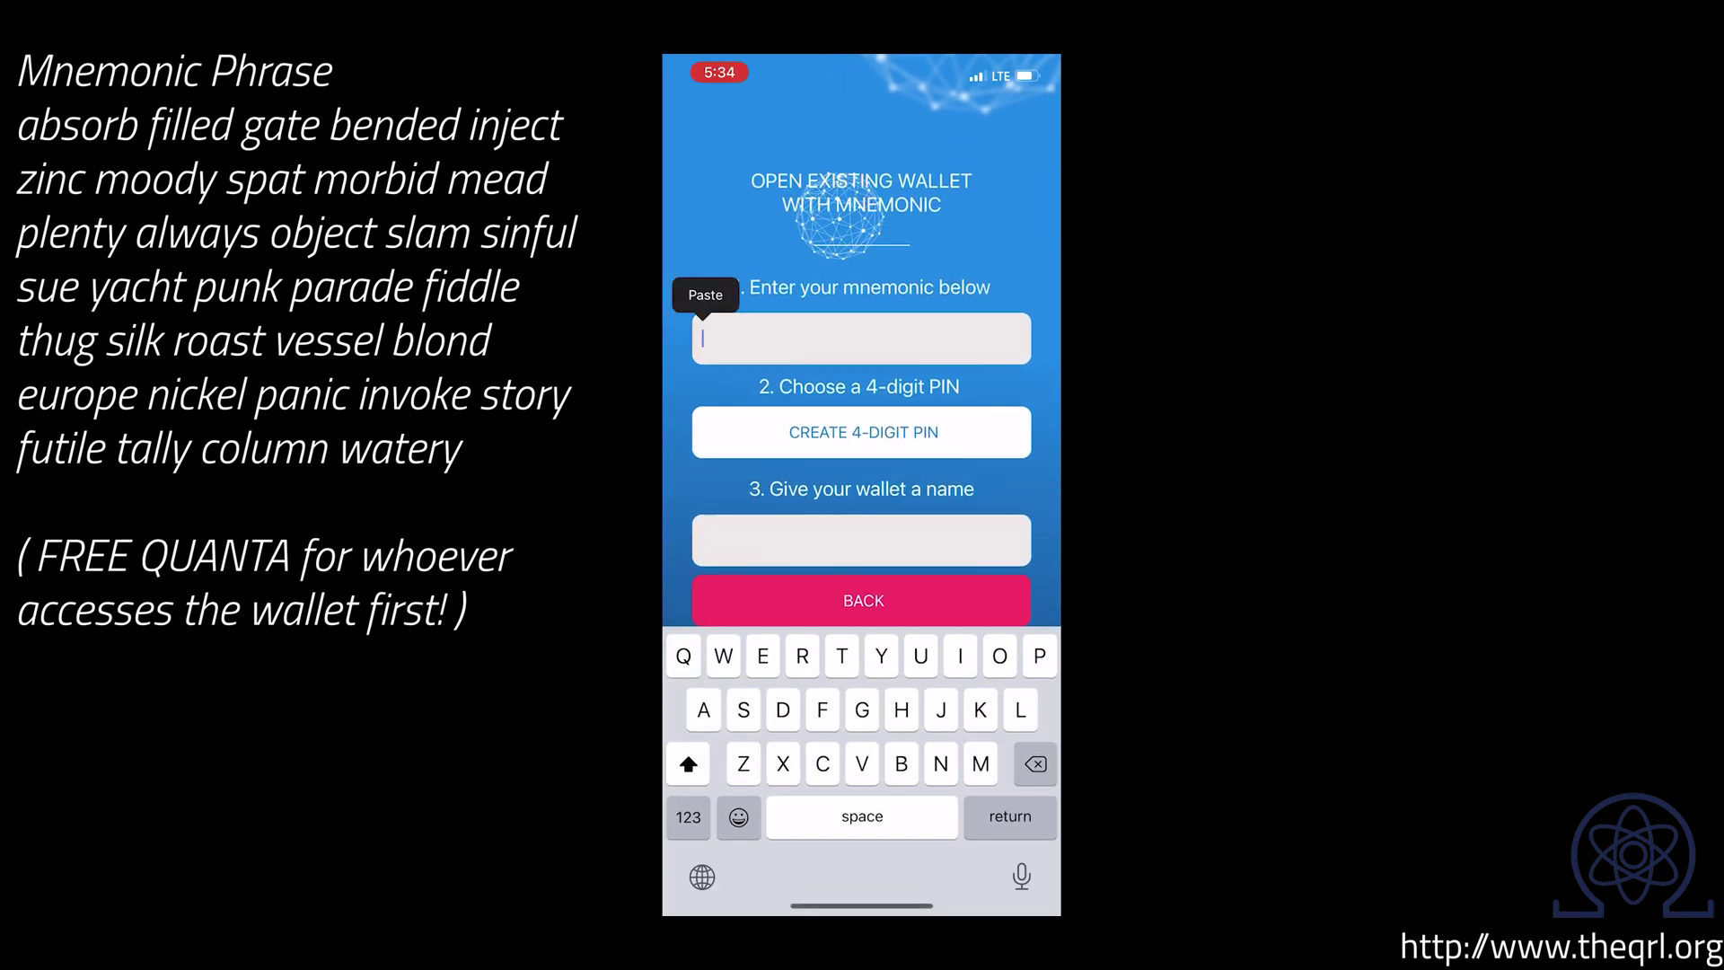
click(704, 294)
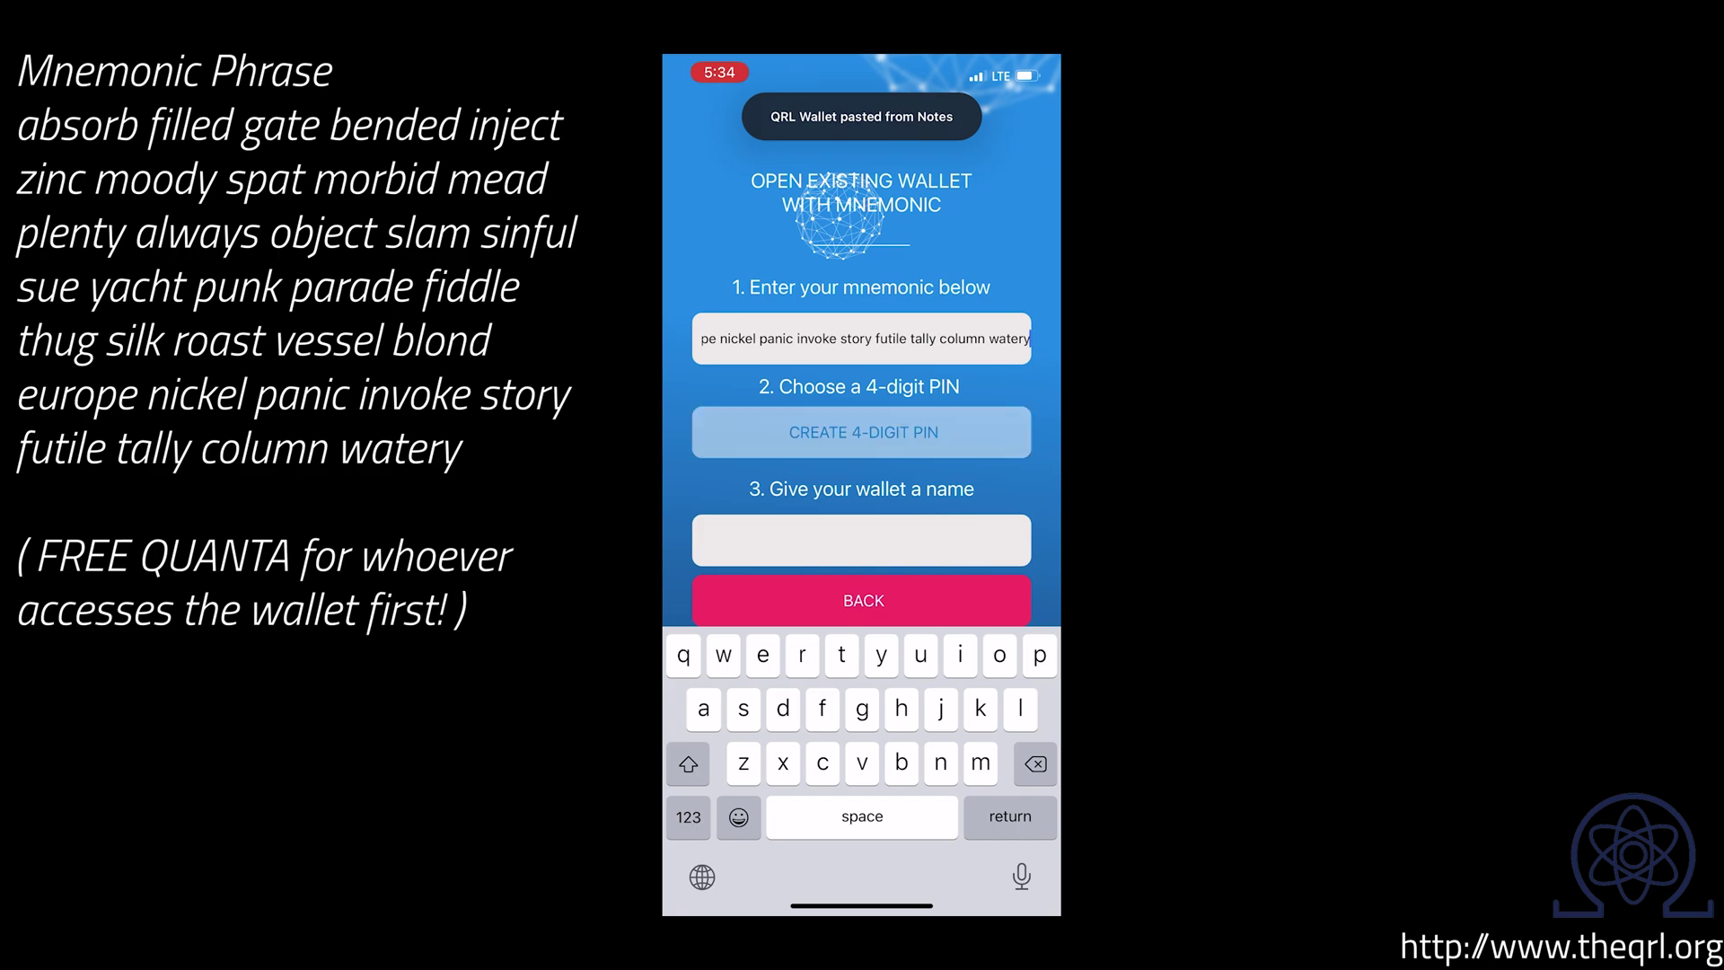
click(861, 432)
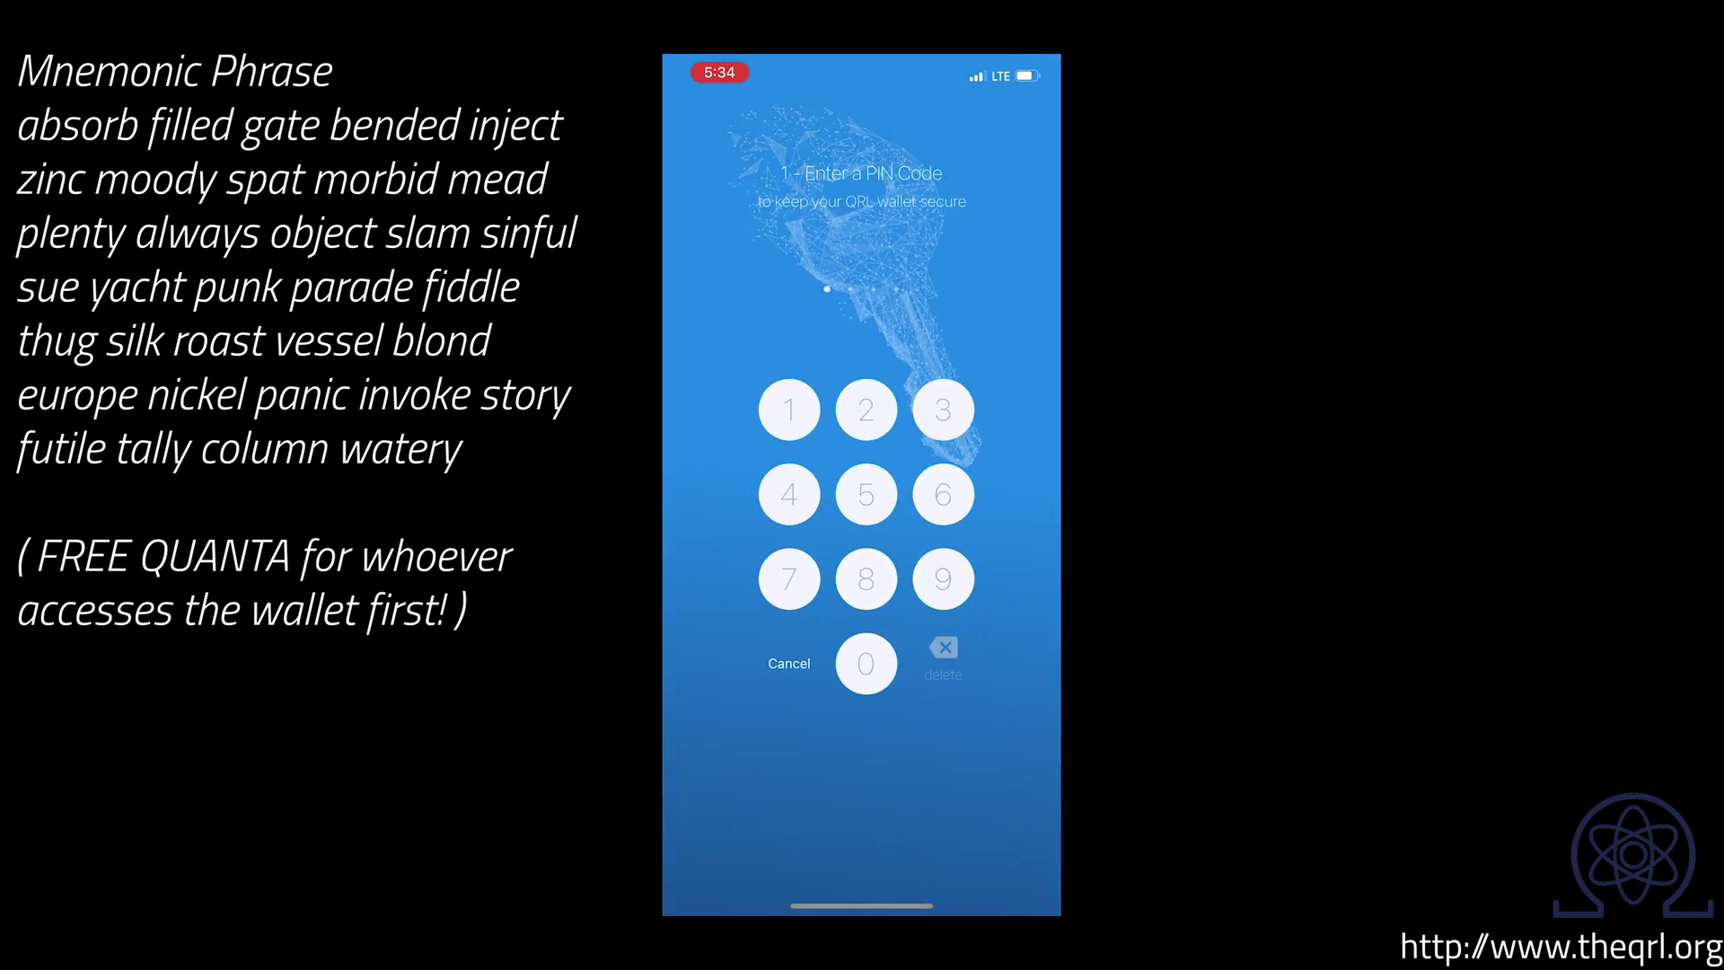
Enter a 4-digit PIN on the keypad, then re-enter it to confirm
click(789, 409)
click(789, 409)
click(866, 578)
click(865, 494)
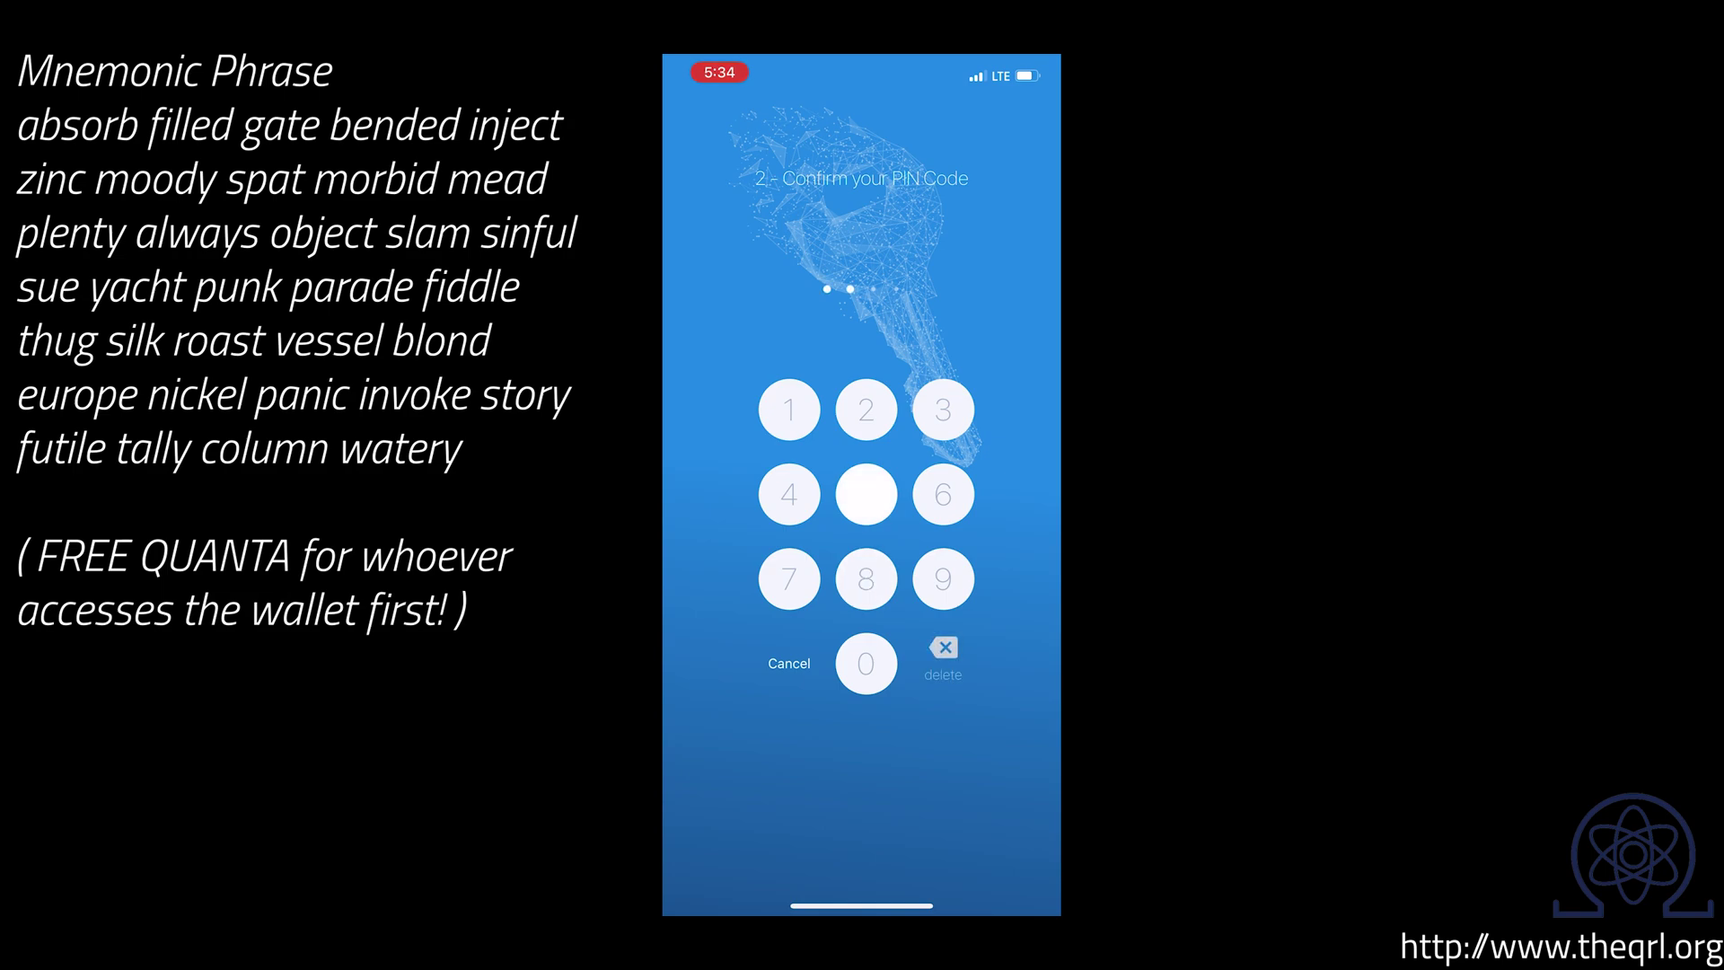
click(866, 663)
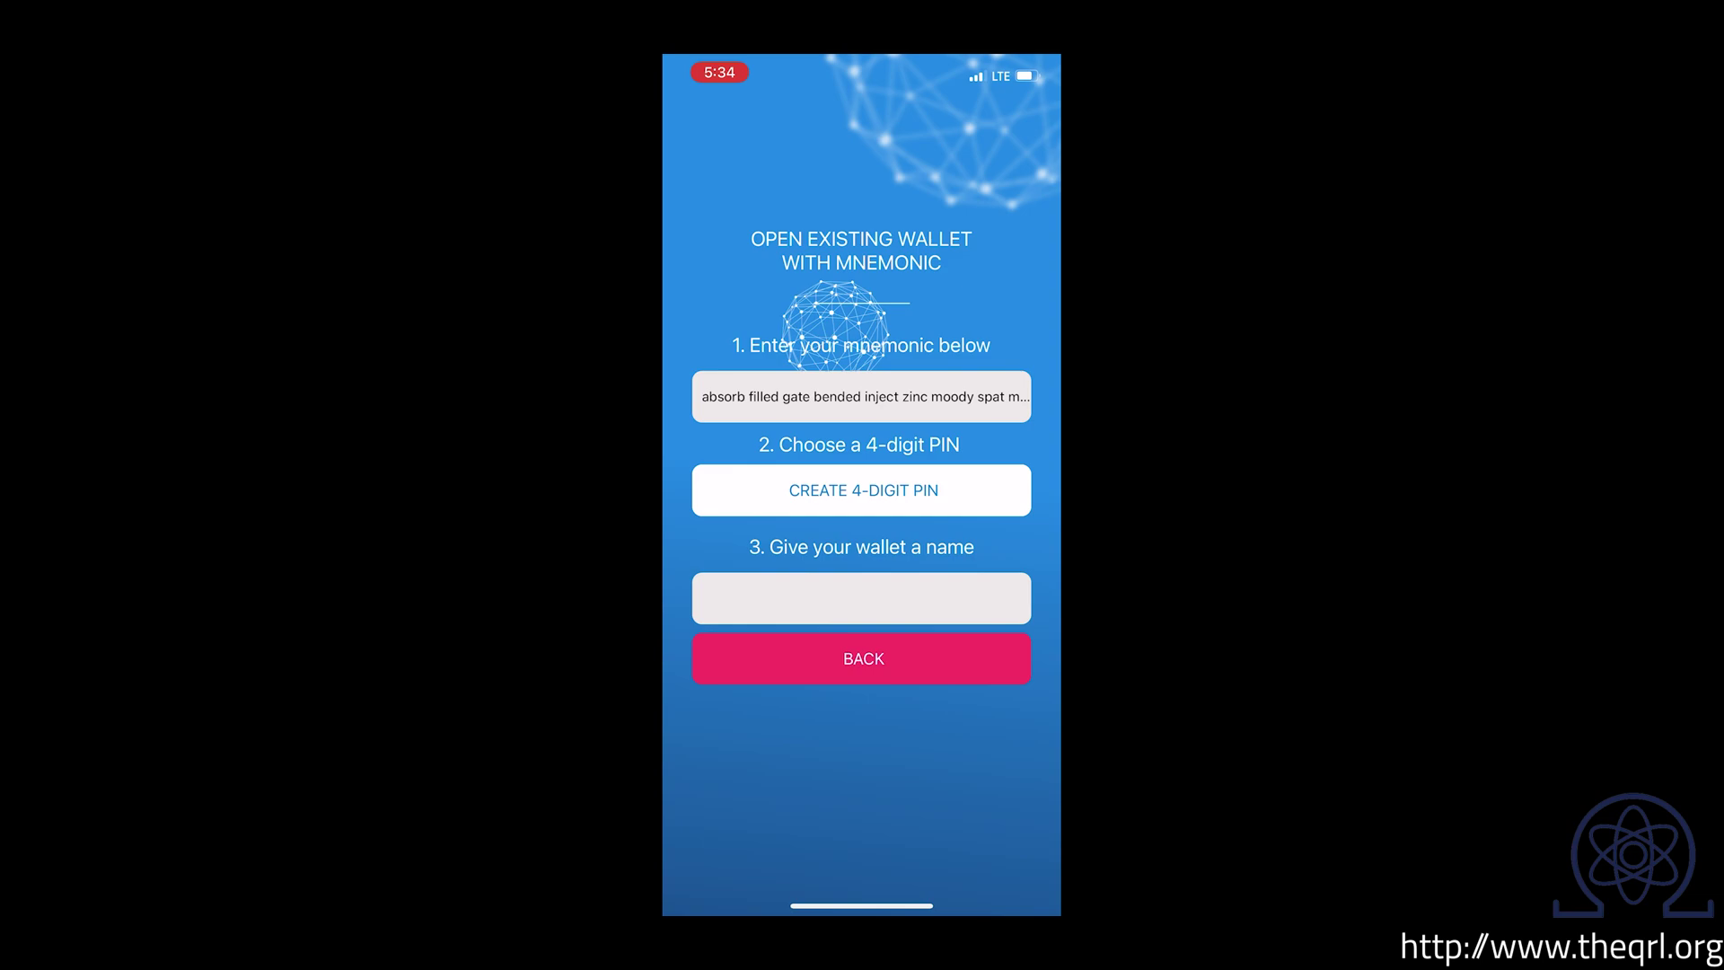
Enter 'Strike Attacks pizza fund' as the wallet name
click(861, 597)
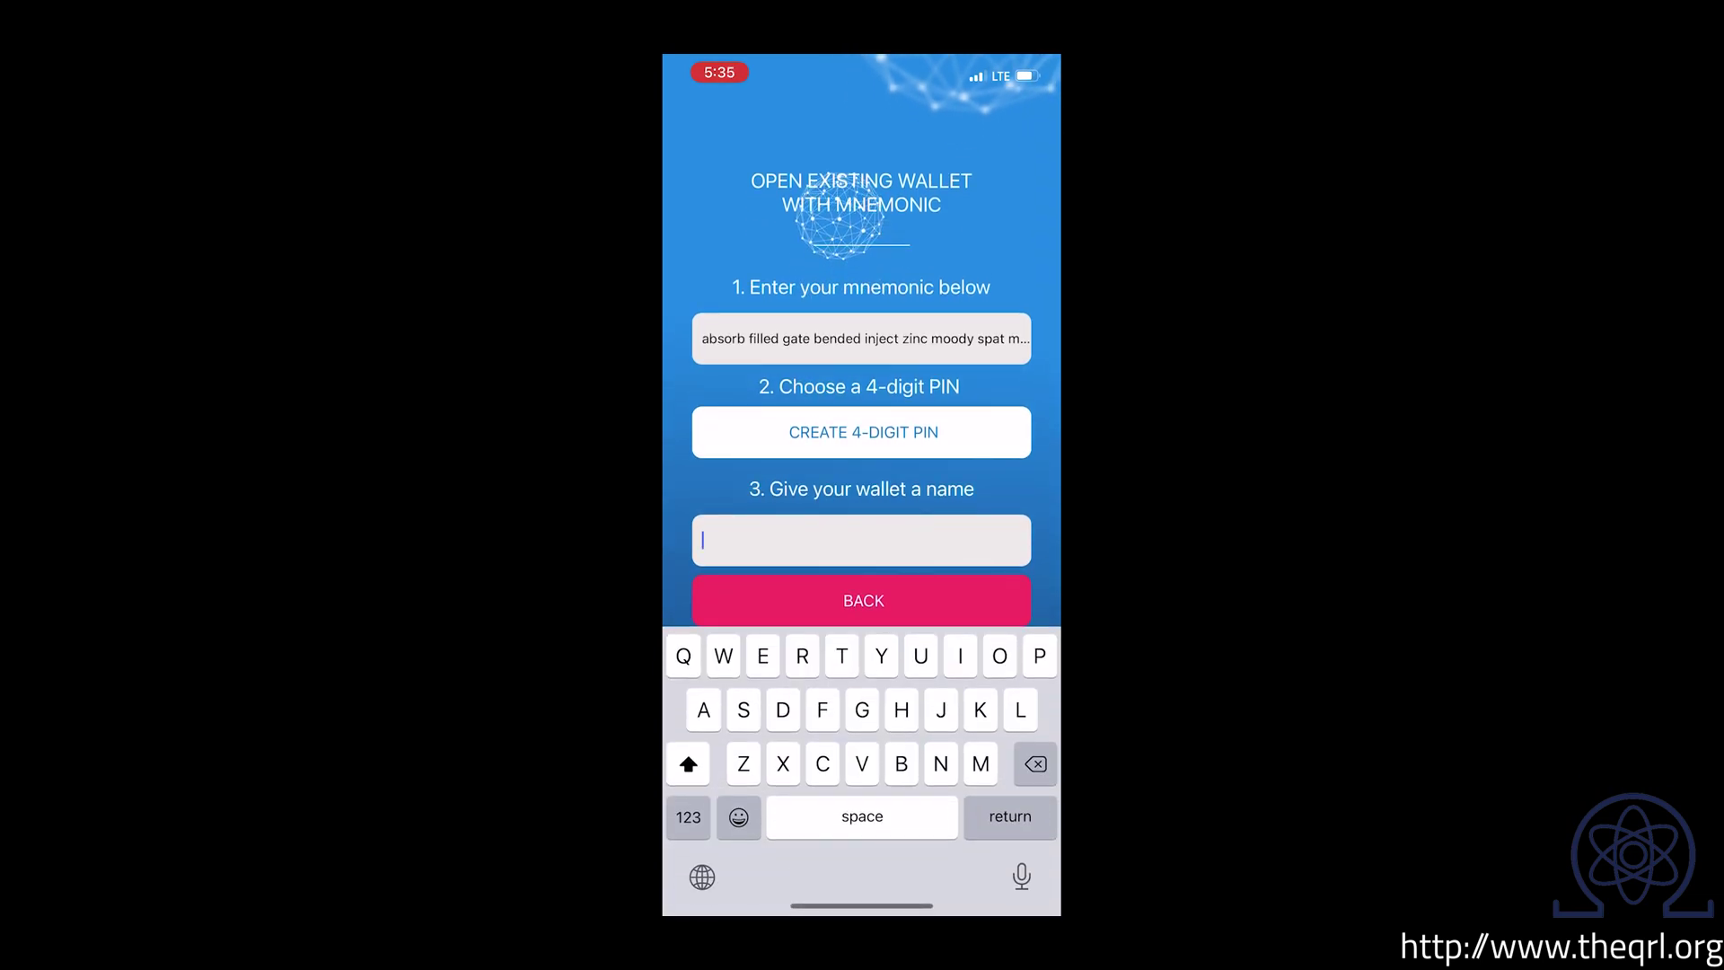
text(Strike )
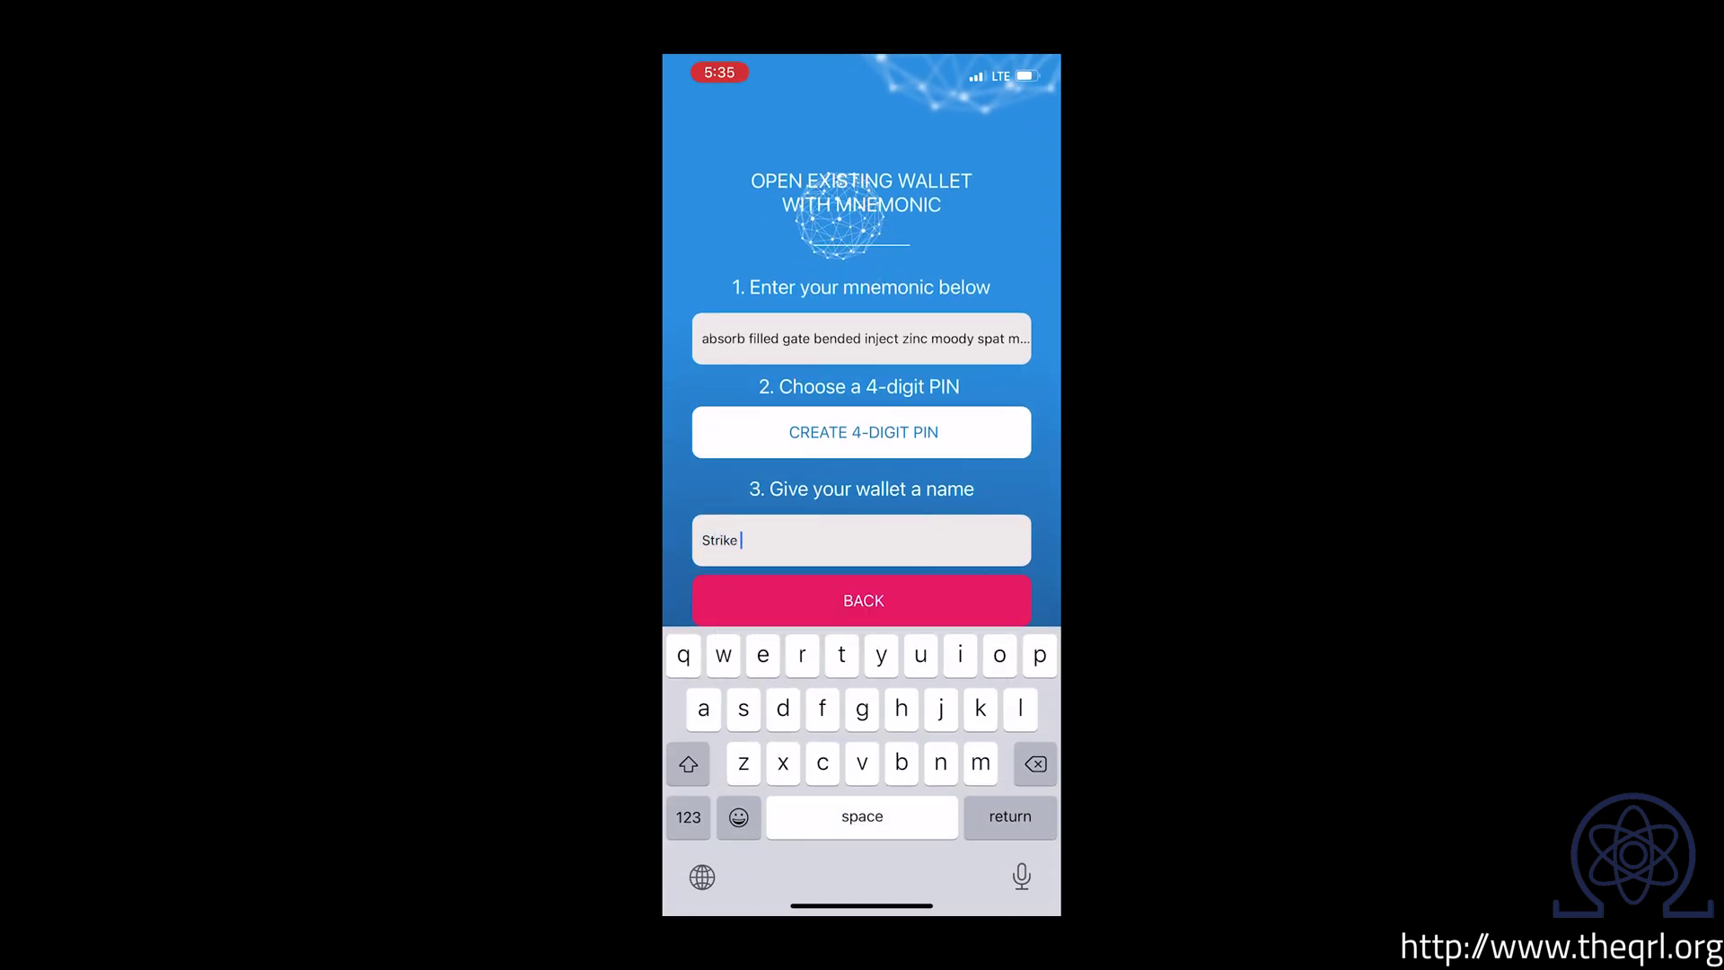
text(Attacks)
text( pizza fund)
key(Return)
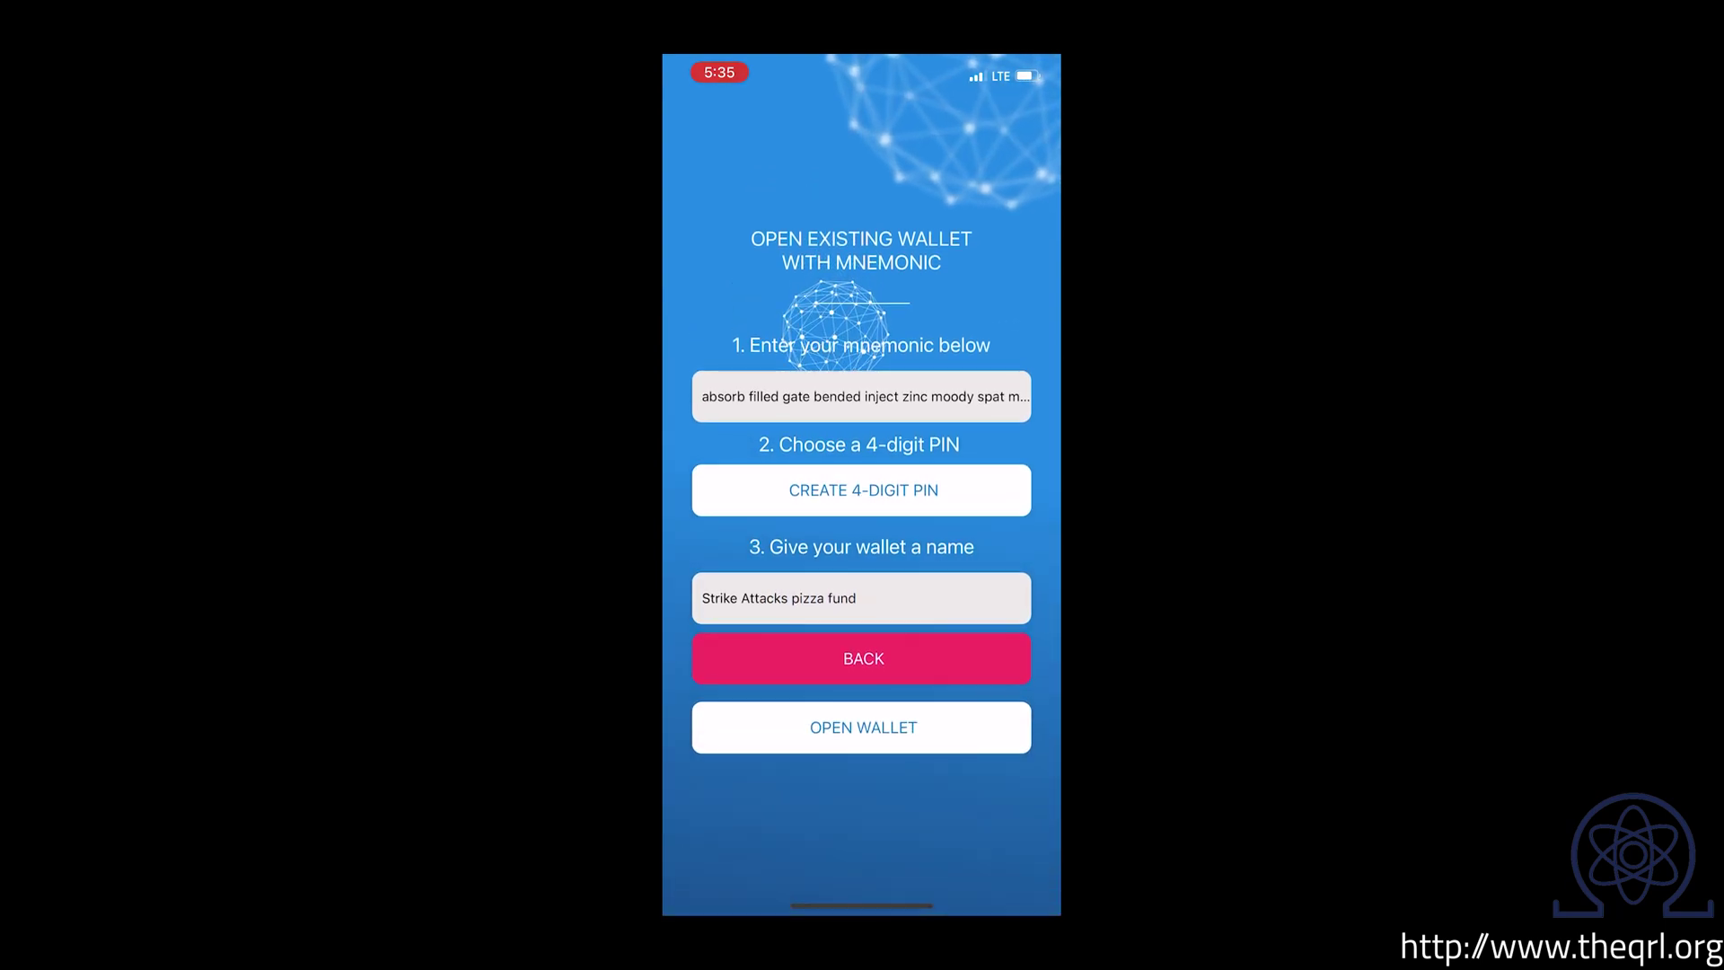